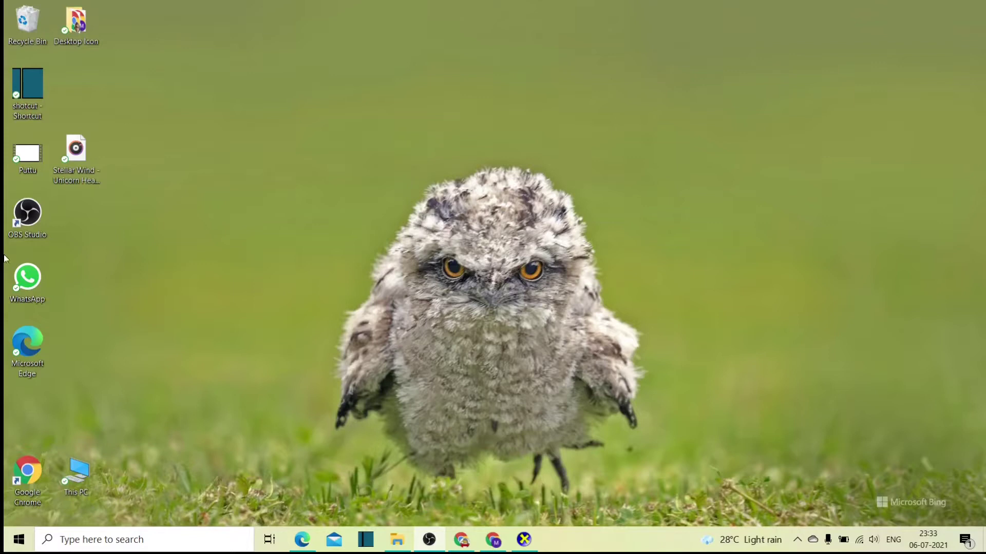
Launch MyASUS from the Start menu to reach the ASUS TUF Gaming F15 home page
left_click(17, 540)
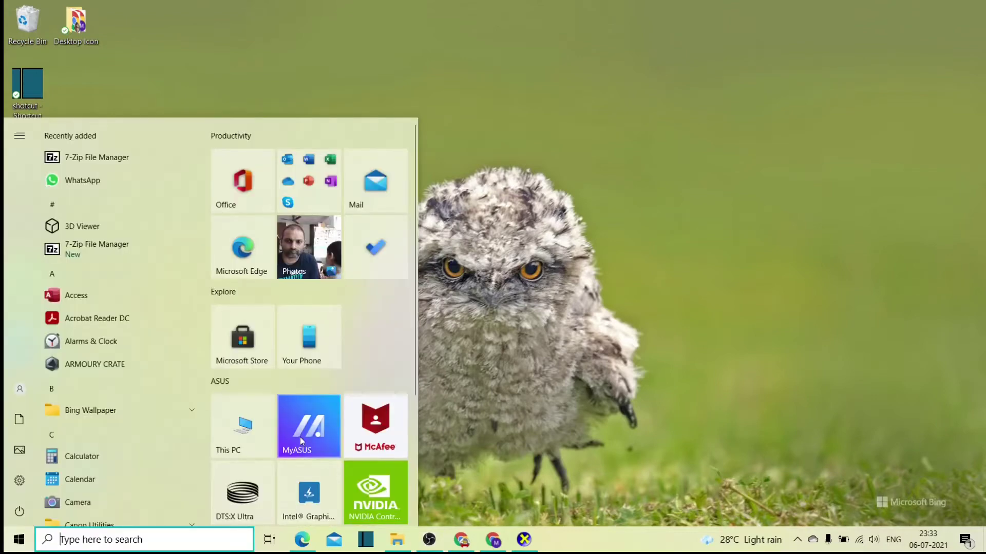
left_click(299, 438)
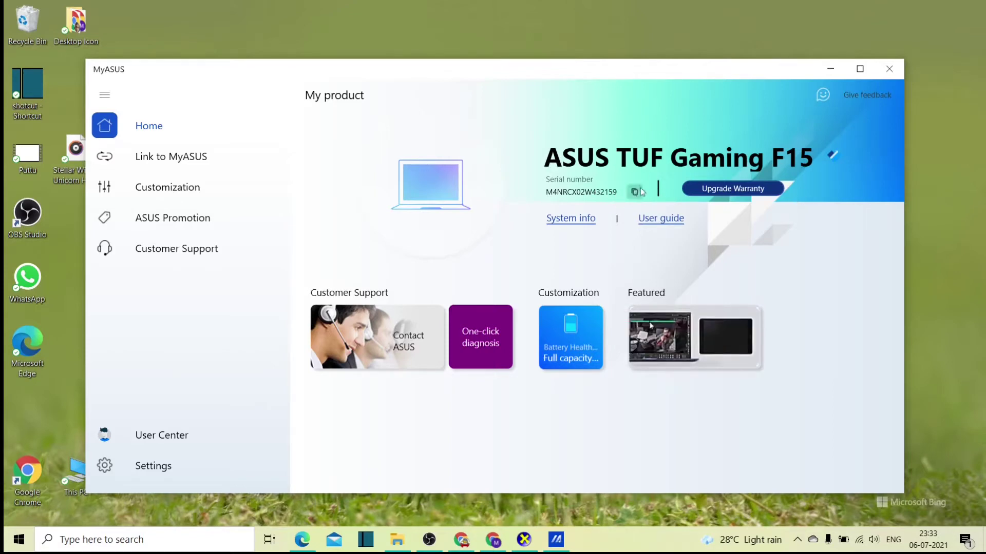
Open the Upgrade Warranty page to view the laptop's extended warranty options
left_click(728, 188)
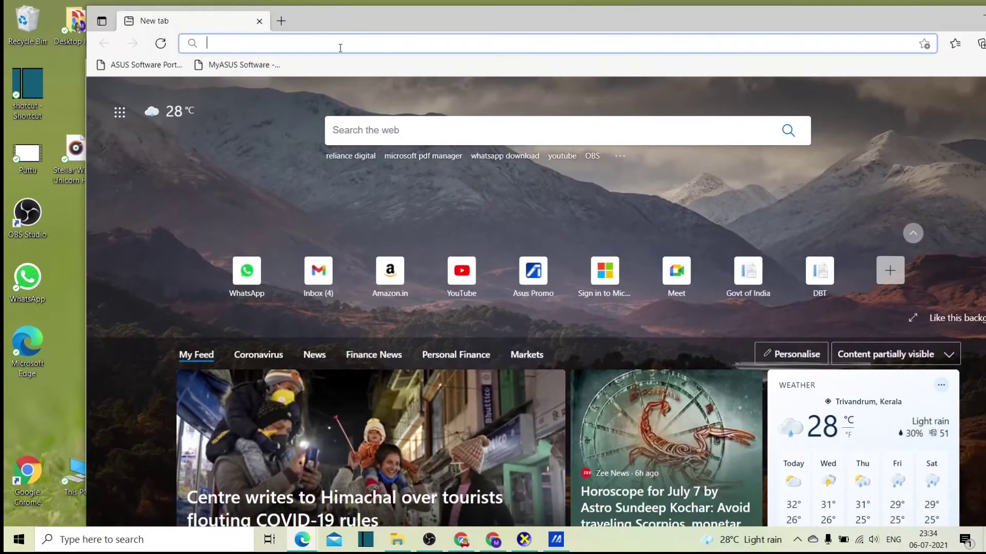
Go to asuspromo.in, start an individual offer registration and choose Kerala as the state
type("as")
key("Return")
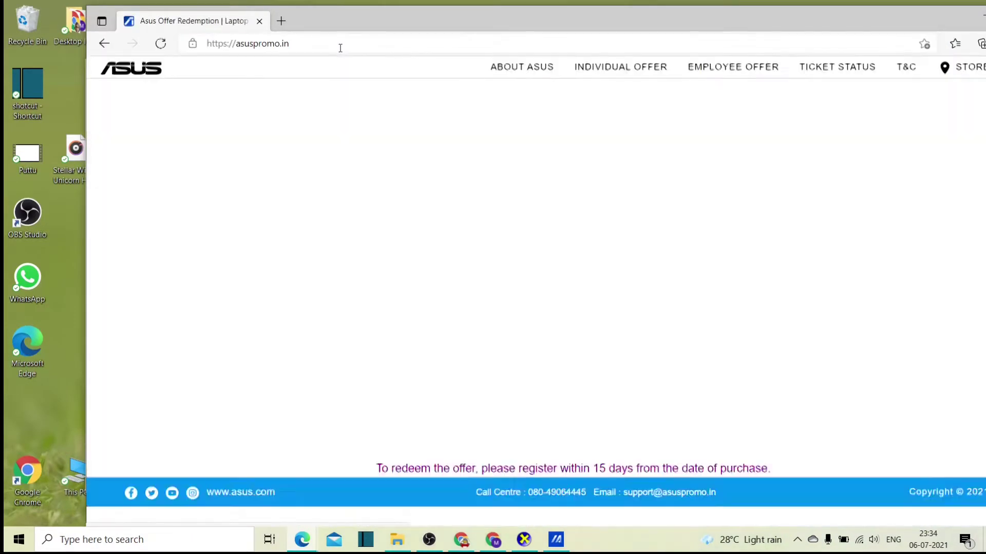
left_click(621, 67)
left_click(288, 219)
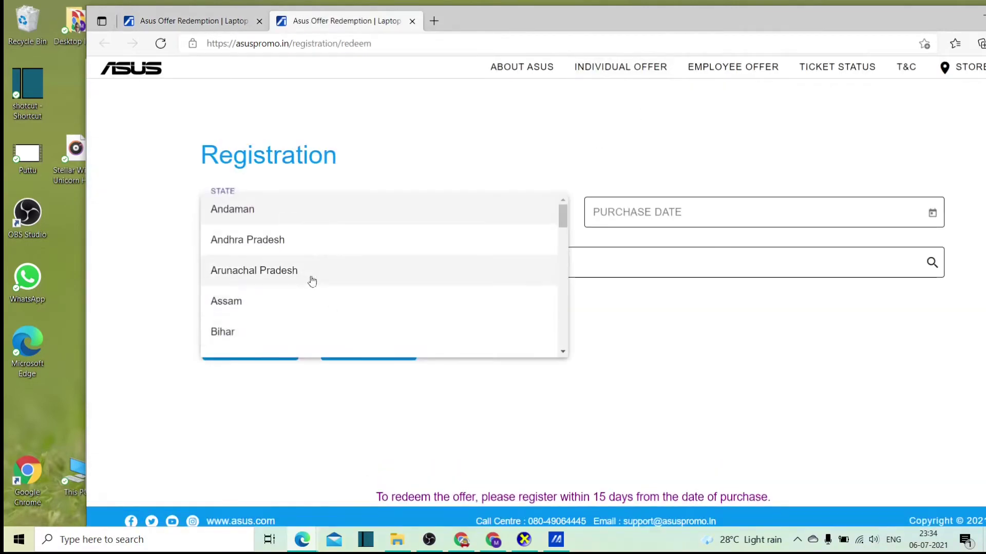
scroll(308, 287, "down", 6)
scroll(306, 297, "down", 2)
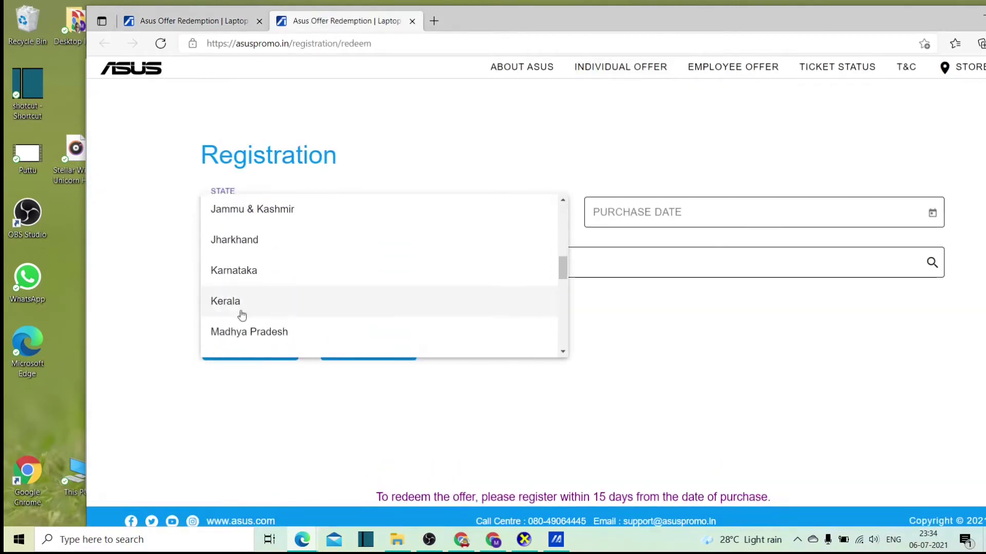
left_click(238, 303)
Enter purchase date 05/07/2021, select model FX566LH-HN256T via an HN256T search, and submit
left_click(662, 212)
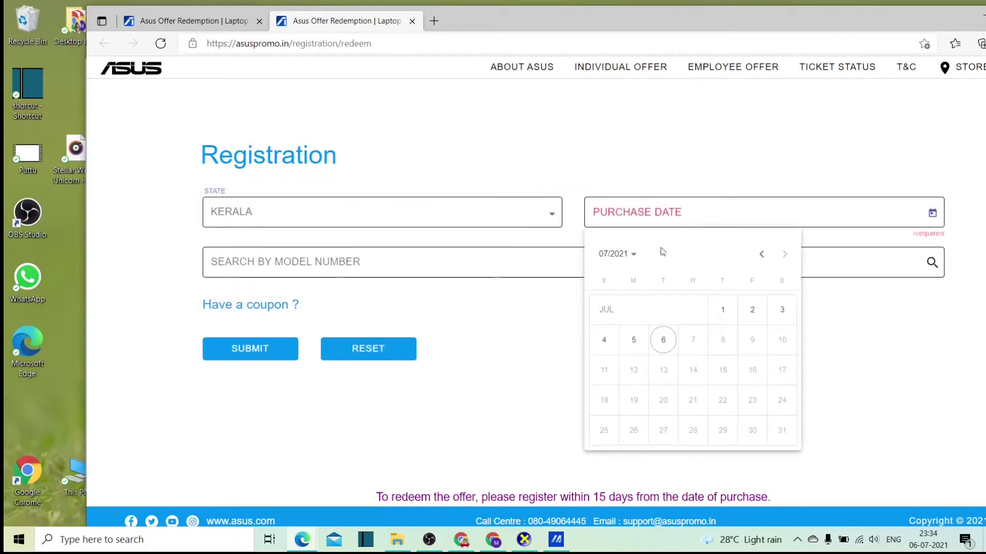
left_click(632, 341)
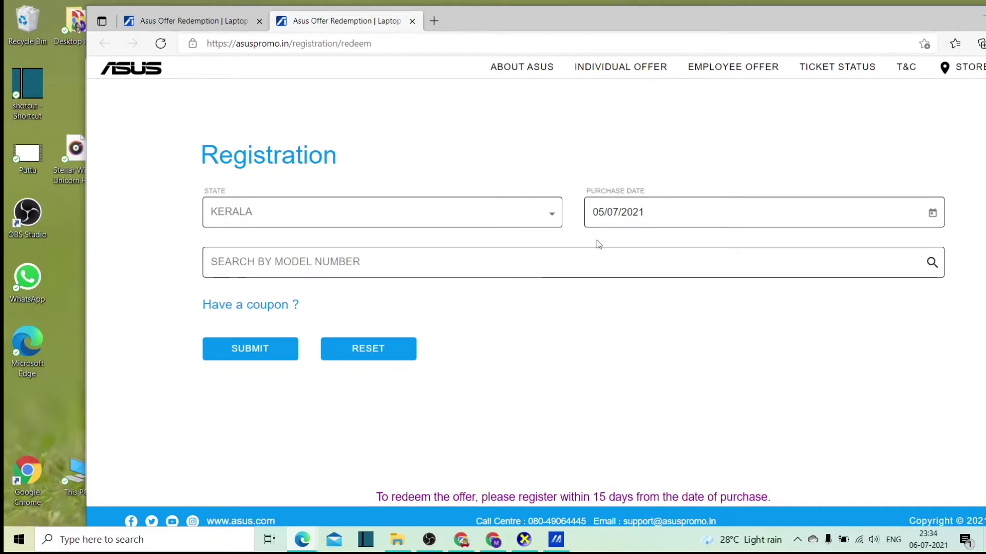
left_click(319, 261)
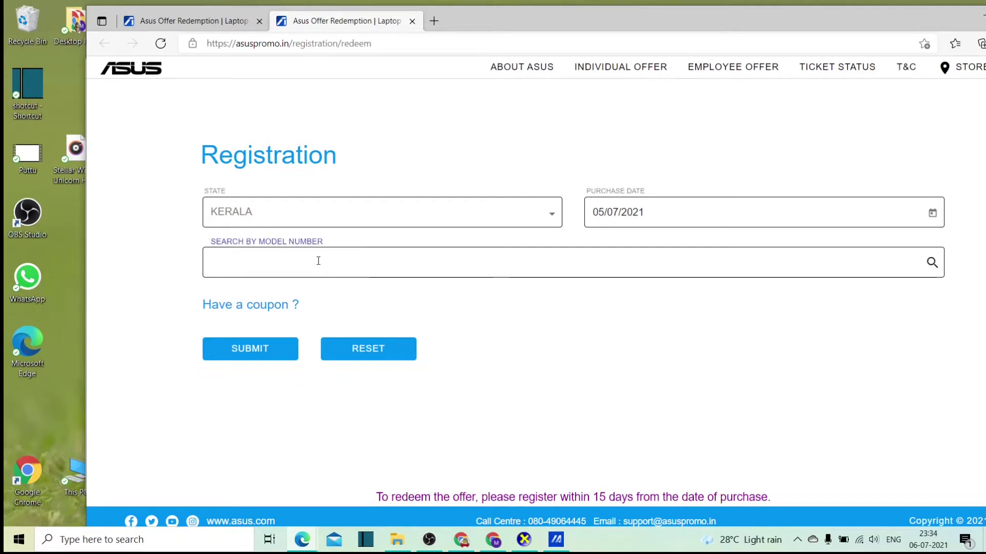
type("HN25")
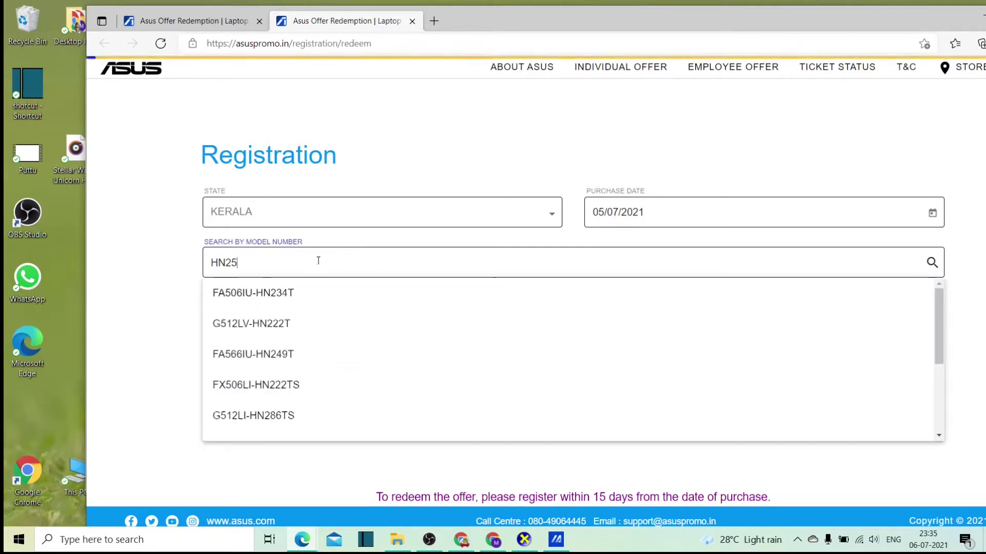
type("6T")
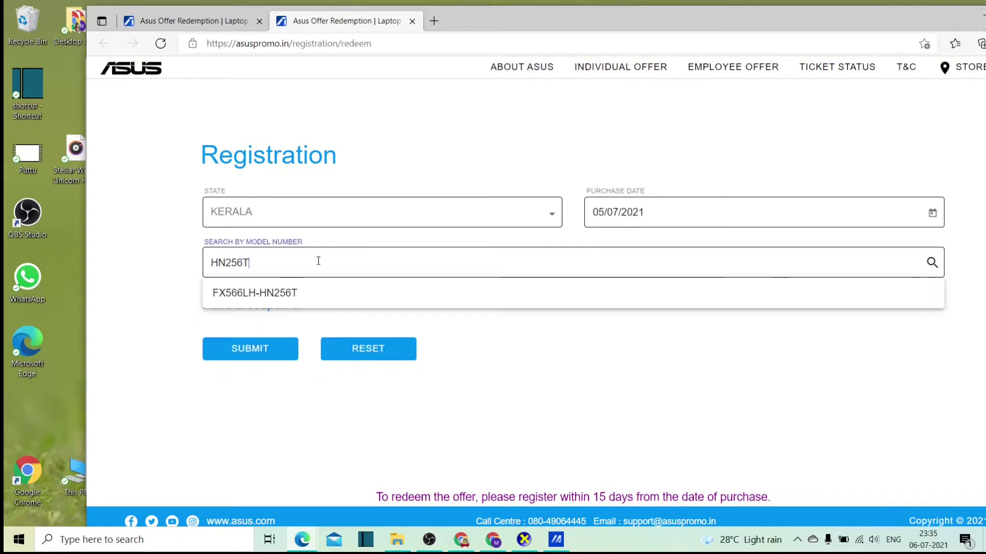
left_click(254, 293)
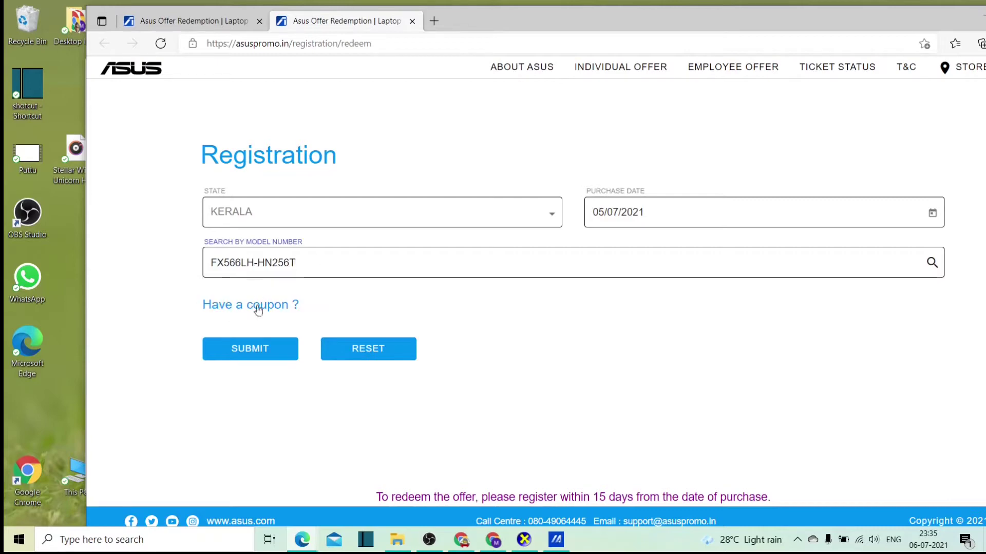
left_click(245, 349)
Add the ₹2,499 Warranty Extension Upto 3 Years card to the selected offers
scroll(347, 255, "down", 1)
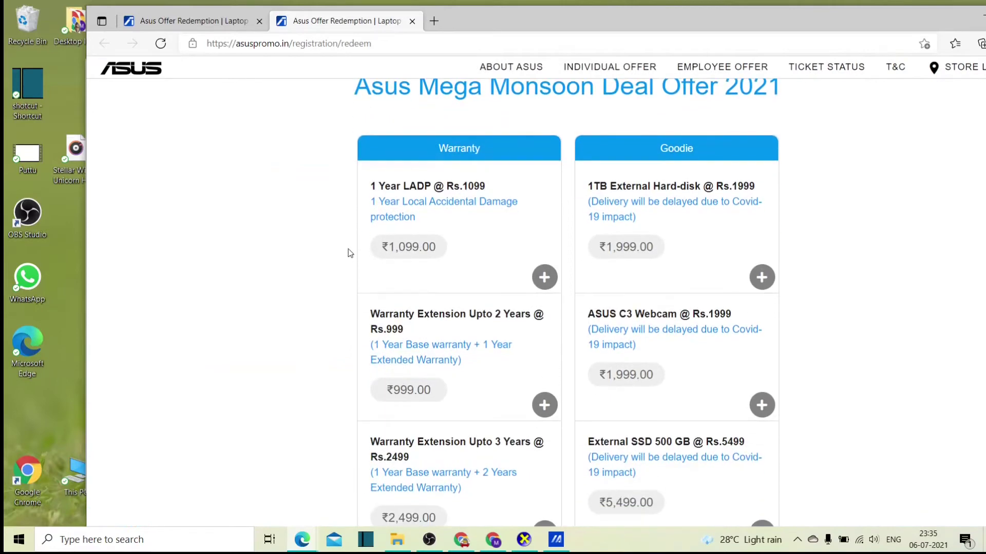
scroll(351, 252, "down", 3)
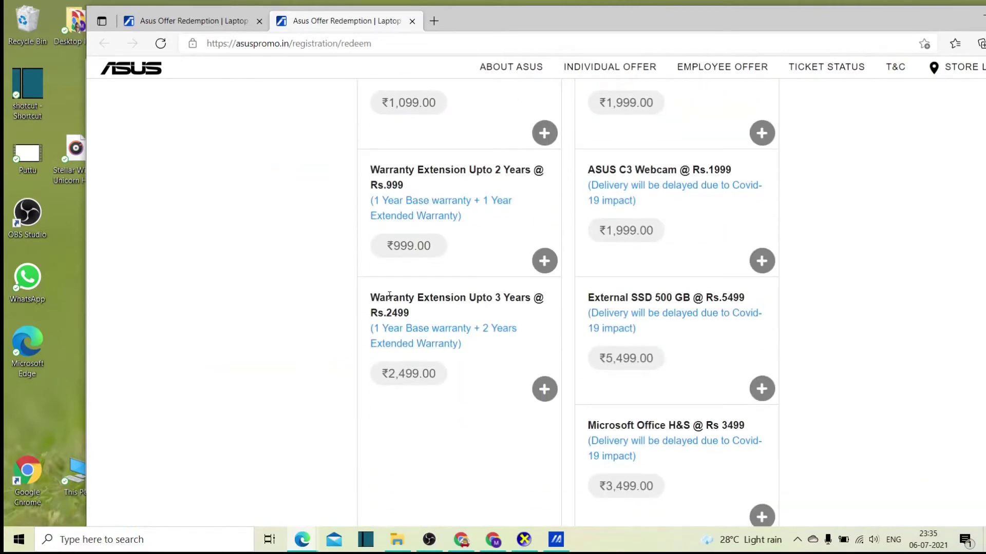
left_click_drag(384, 296, 544, 309)
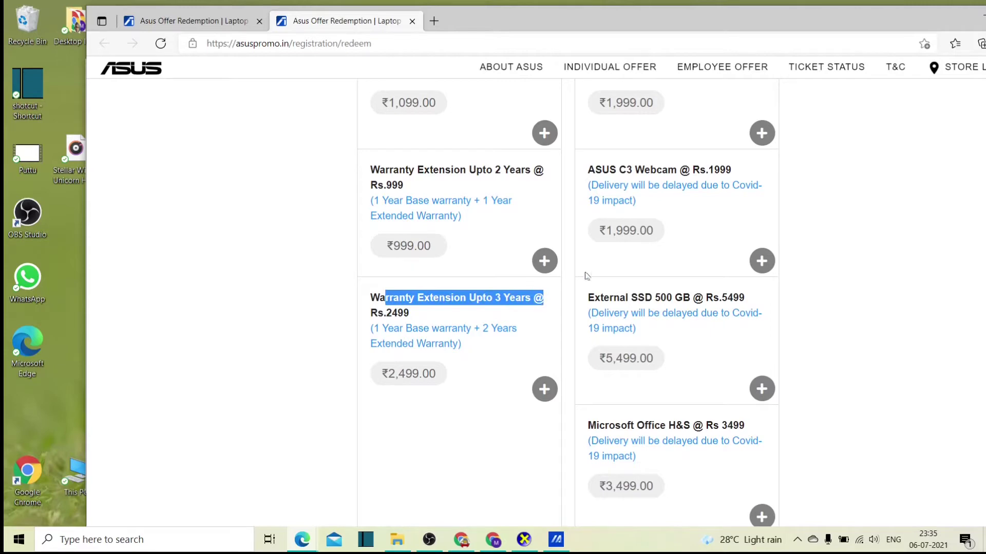
scroll(587, 274, "up", 4)
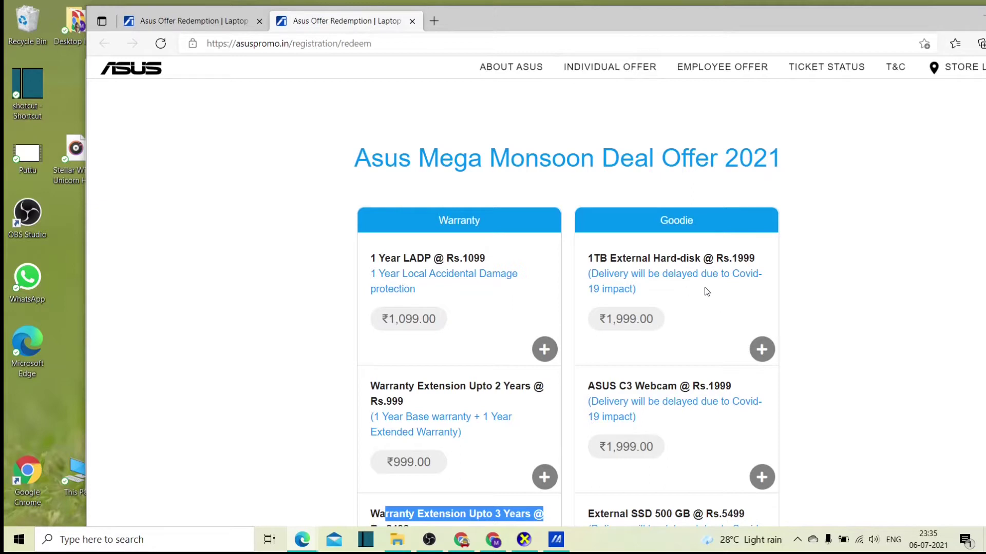
scroll(704, 288, "down", 1)
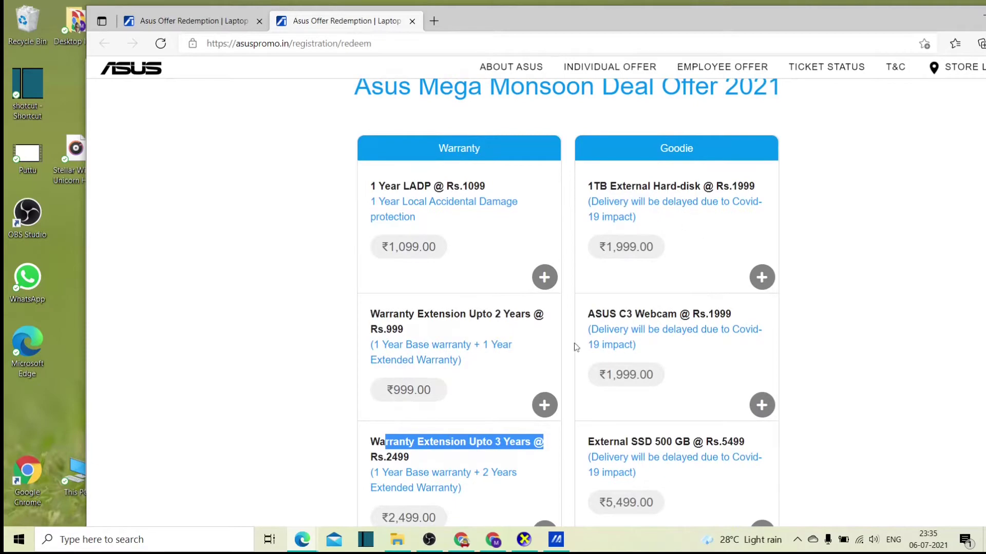
scroll(401, 281, "down", 3)
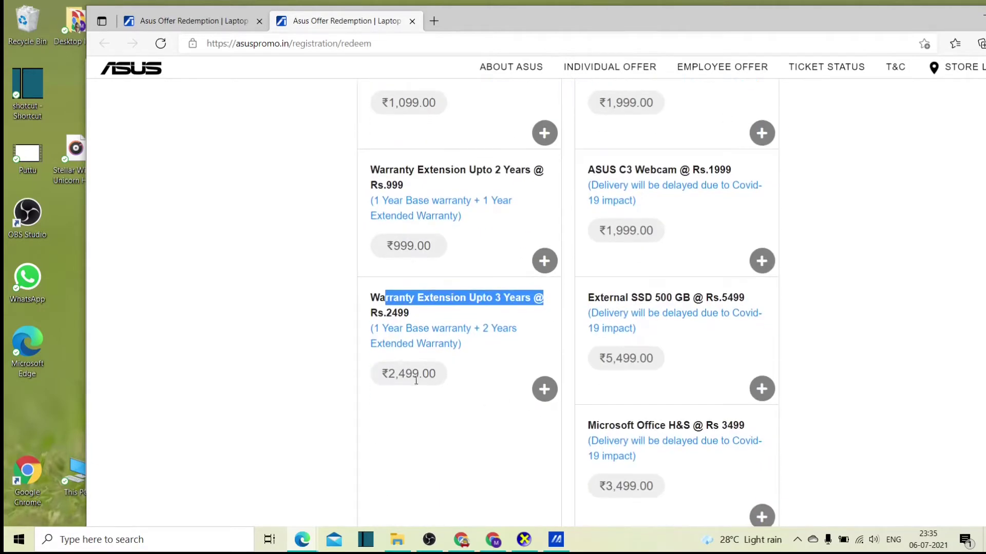
left_click(545, 389)
Proceed to the captcha and mobile-number page, then return to the MyASUS home page
scroll(688, 357, "down", 3)
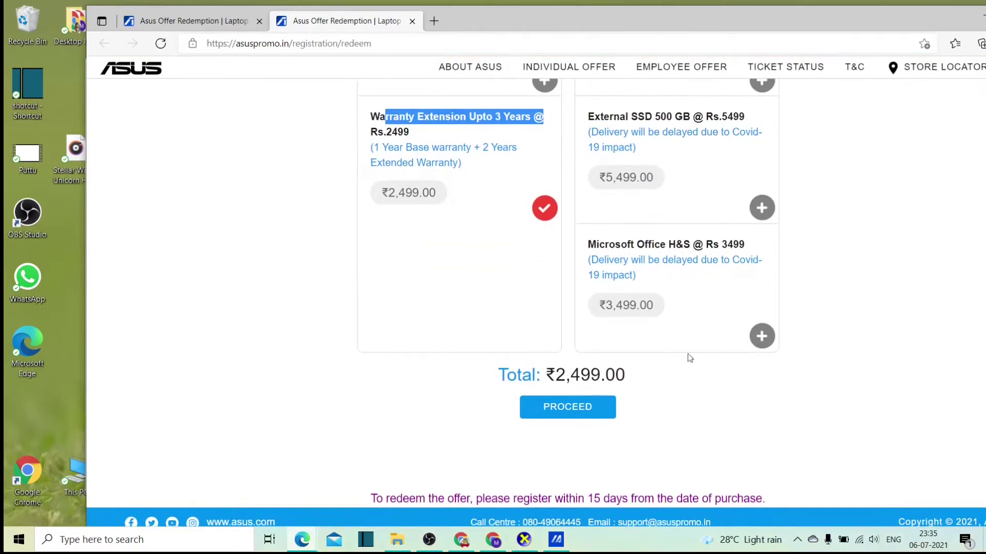
left_click(568, 411)
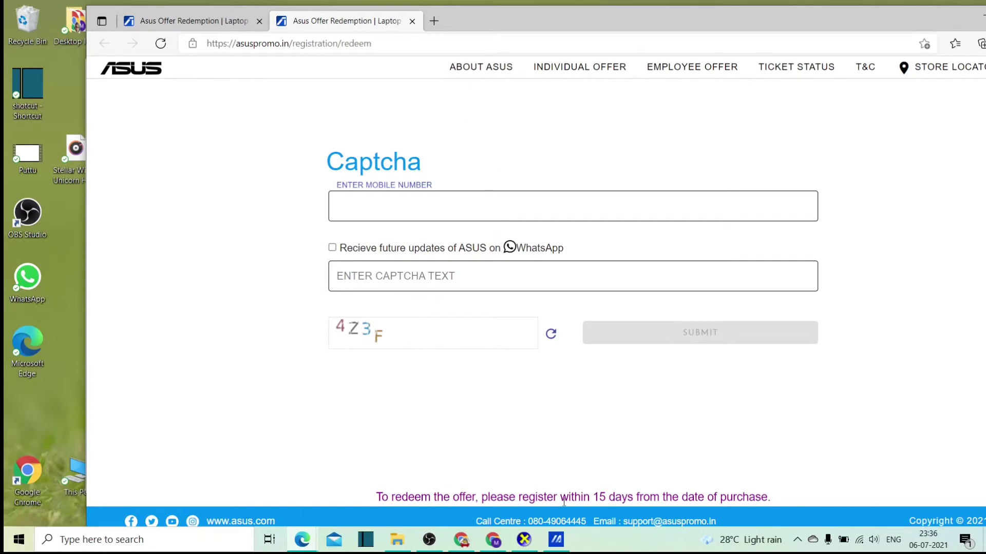
left_click(564, 548)
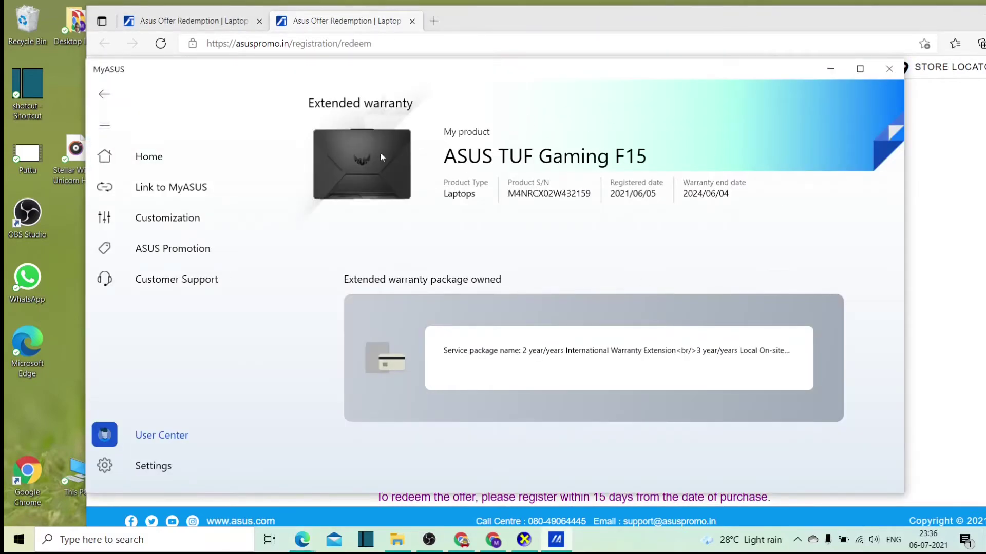
left_click(140, 158)
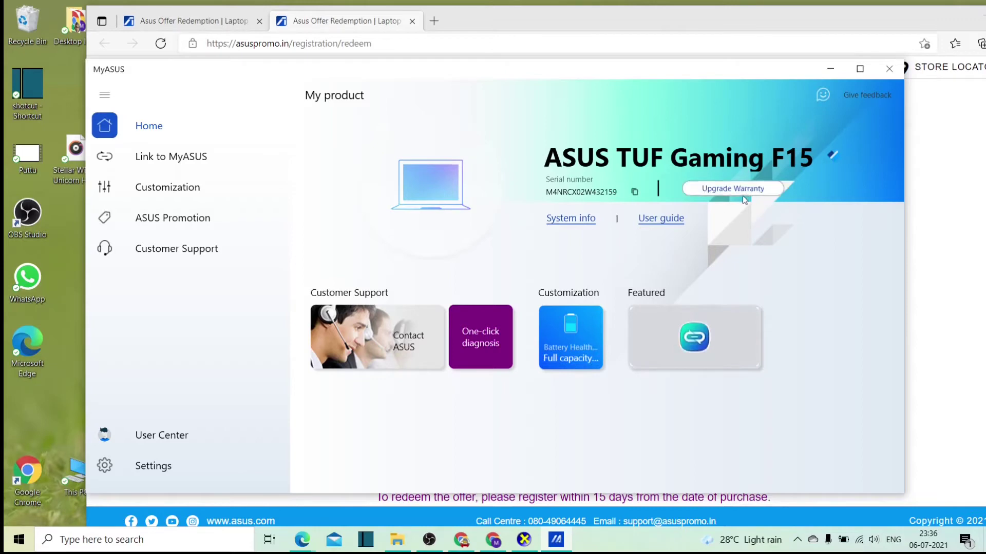
left_click(830, 68)
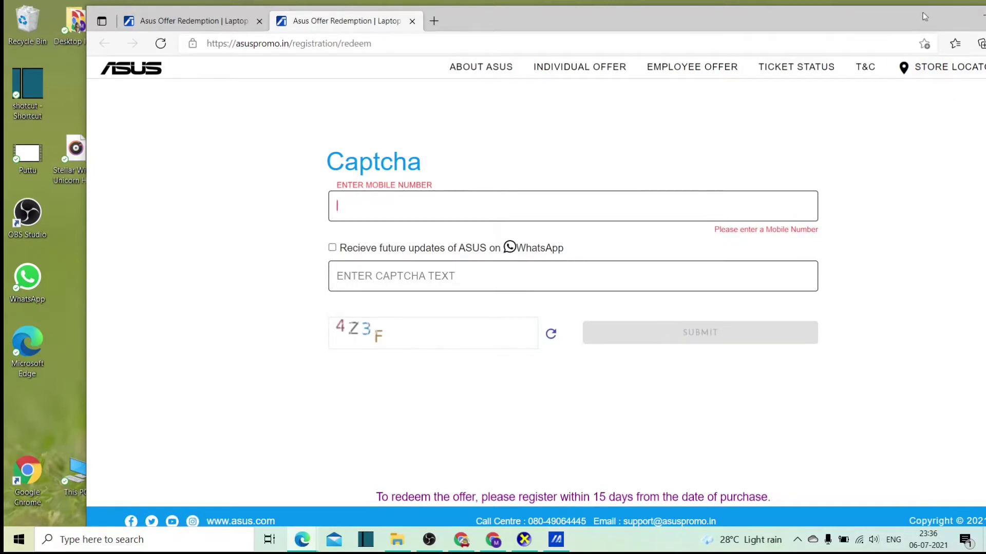
left_click(556, 540)
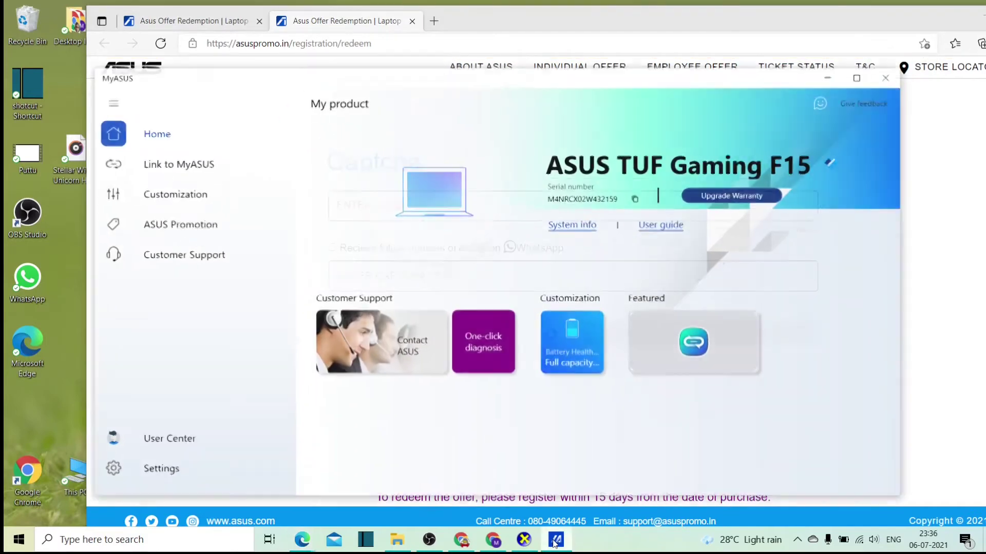
left_click(732, 189)
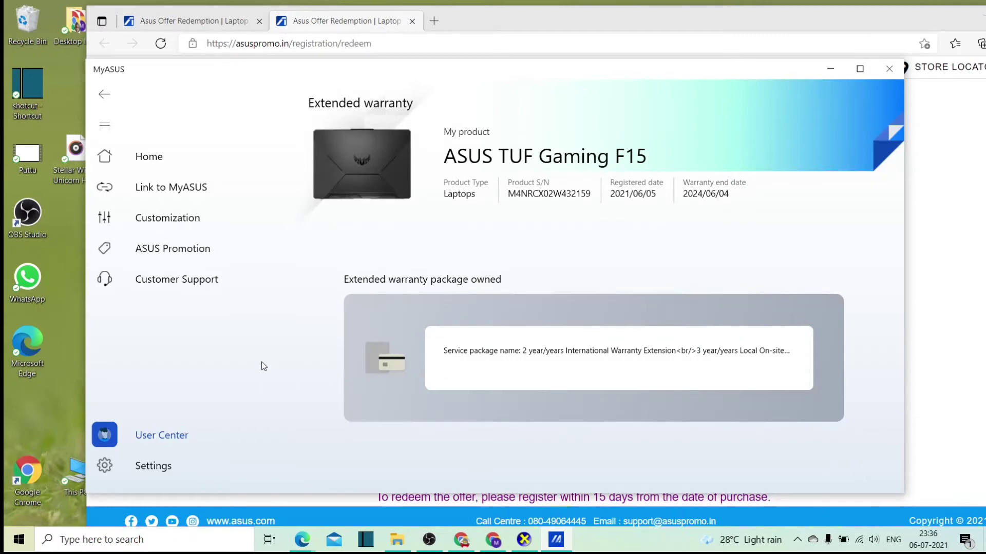
Review the system hardware list (i5-10300H, GTX 1650, 16 GB), then open a new Edge tab
left_click(154, 466)
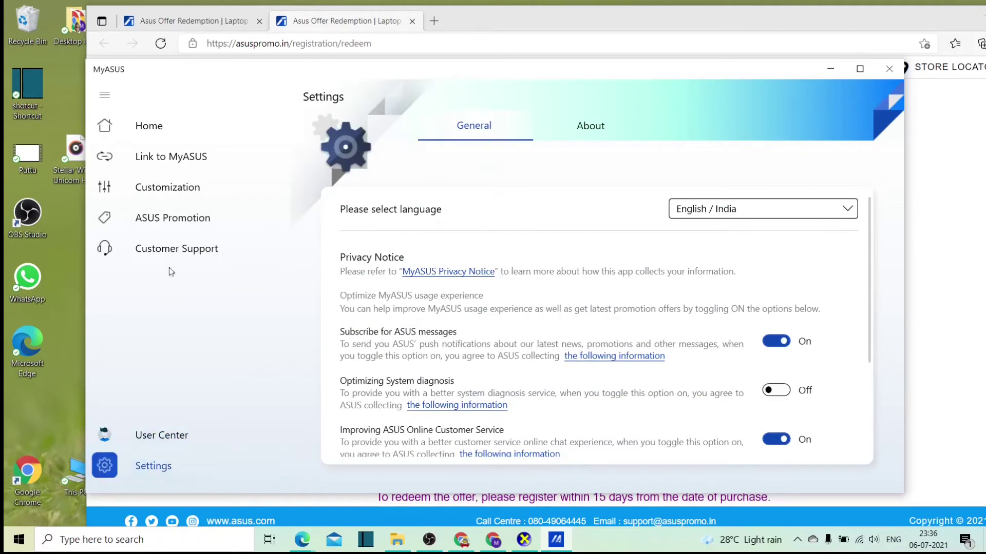
left_click(177, 137)
left_click(568, 218)
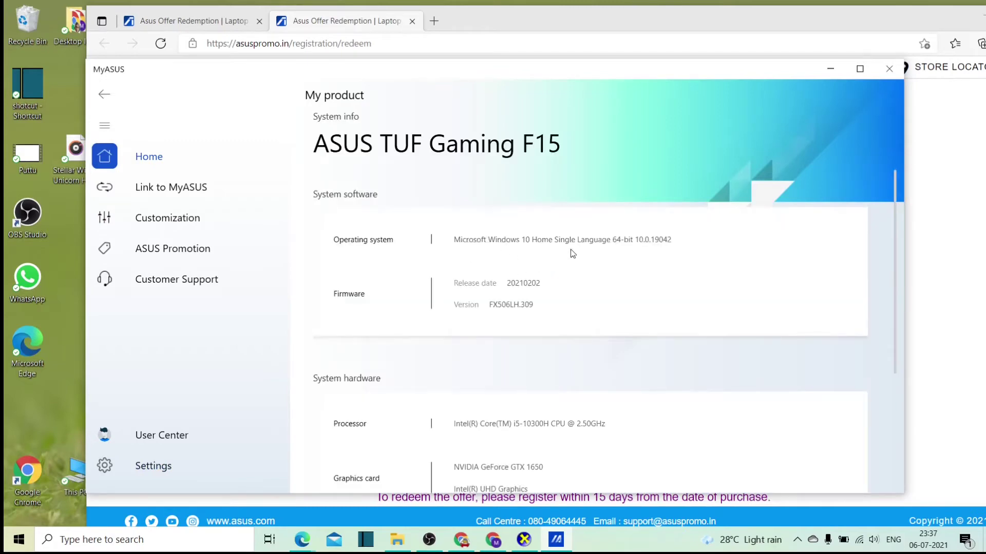
scroll(579, 259, "down", 1)
scroll(626, 250, "down", 3)
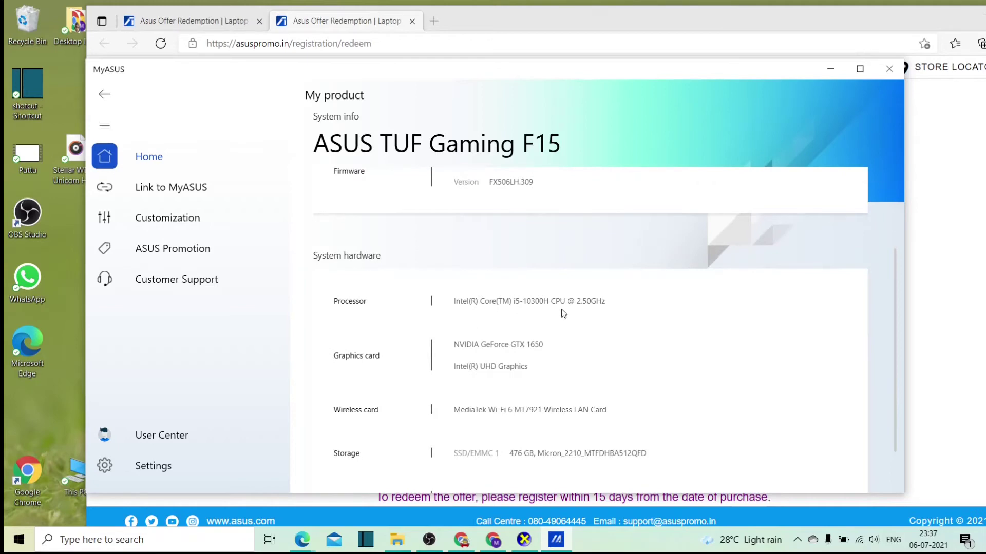
scroll(603, 313, "down", 1)
scroll(620, 284, "down", 1)
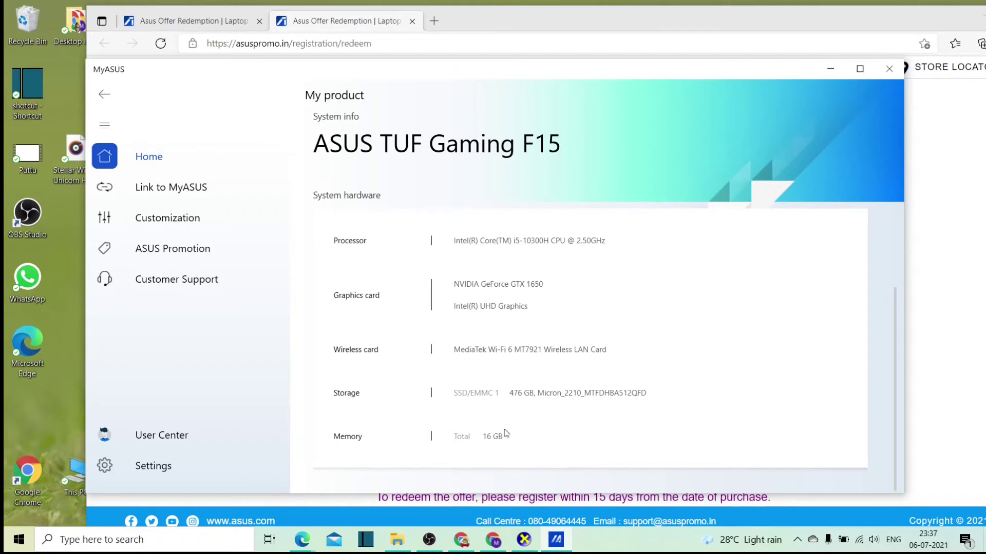
left_click(304, 538)
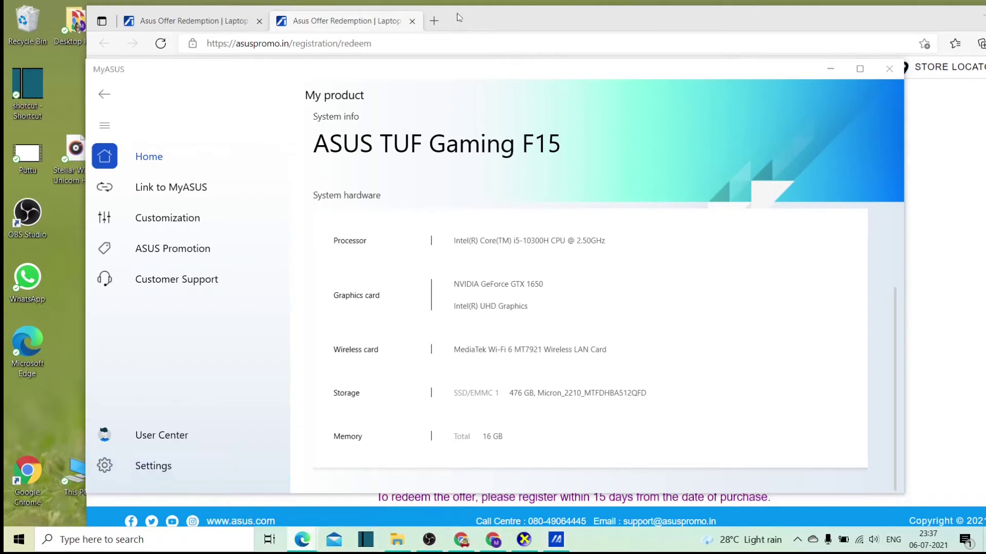
left_click(433, 21)
Search amazon.in for 'asusm f15' and check the TUF Gaming F15 listing's 8GB RAM spec
type("ama")
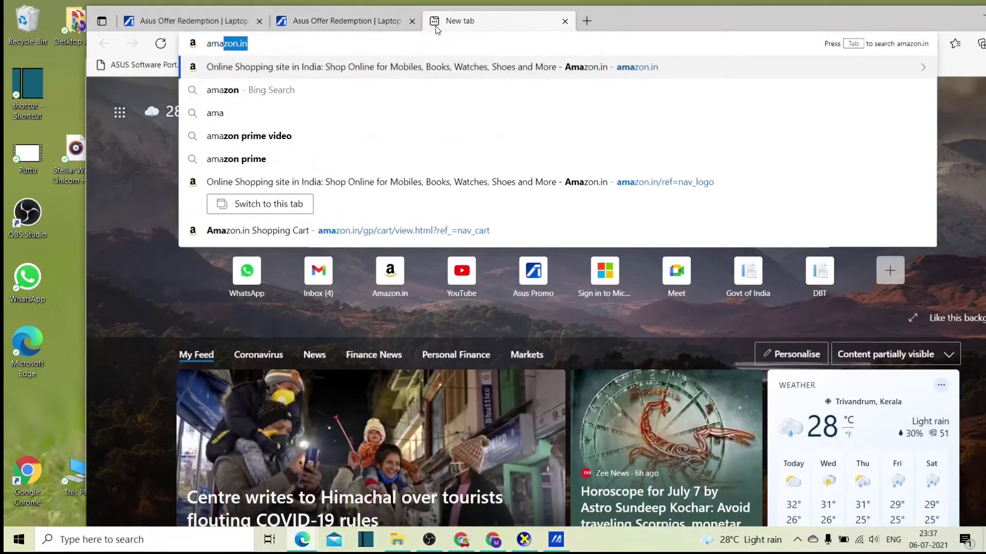
key("Return")
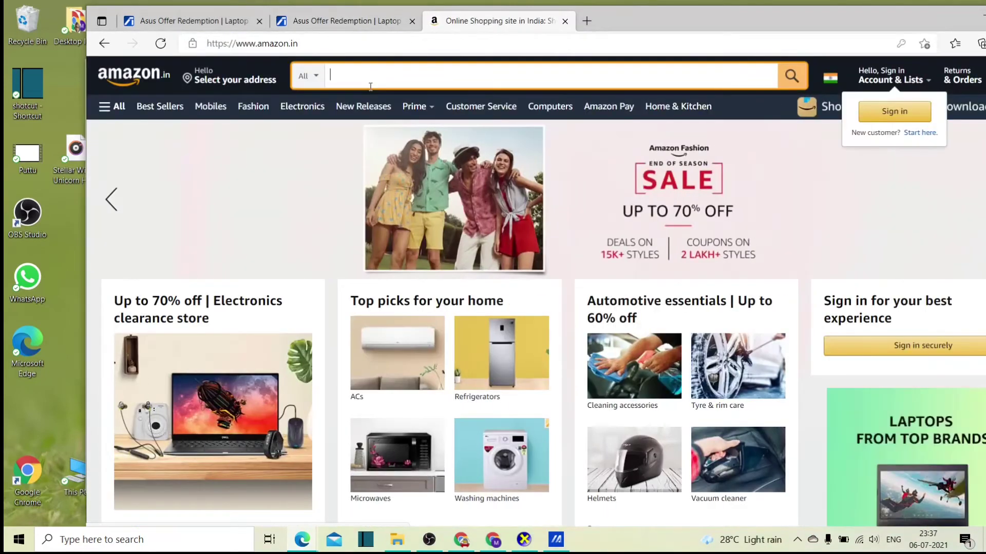
type("asusm f15")
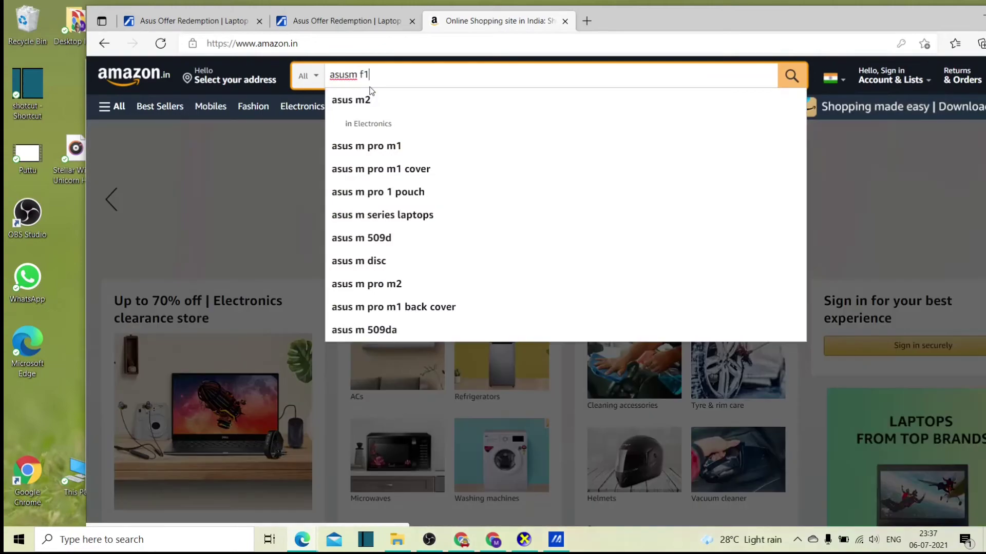
key("Return")
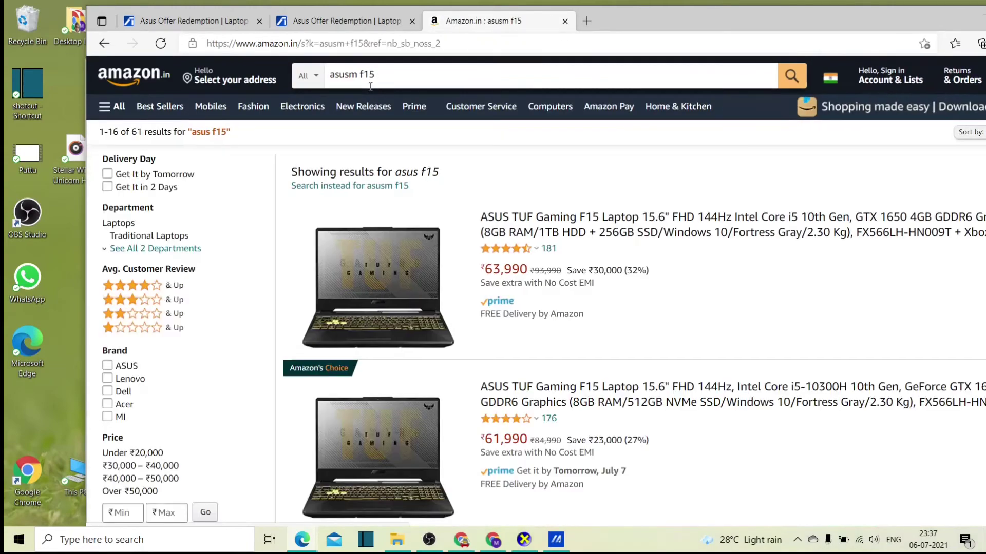
double_click(654, 21)
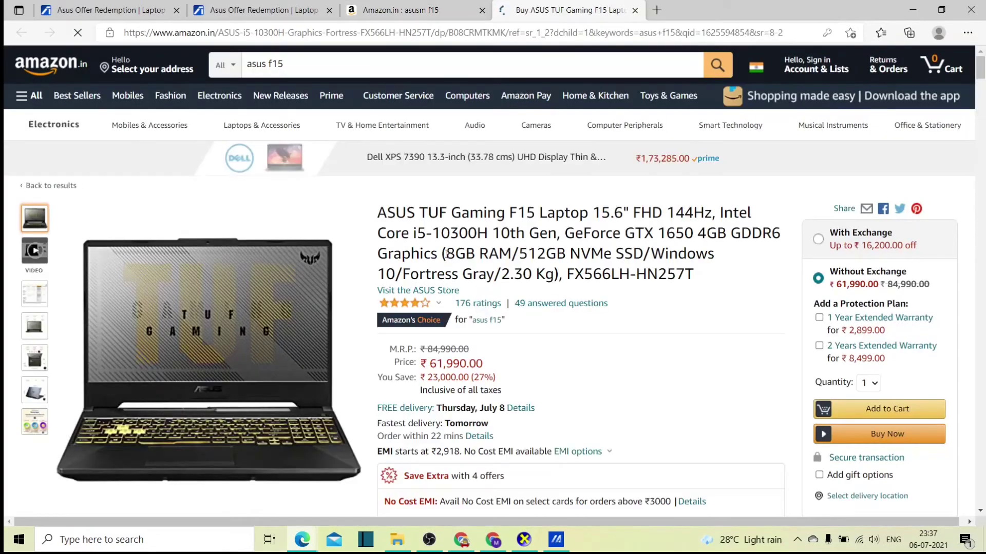
left_click_drag(446, 254, 508, 260)
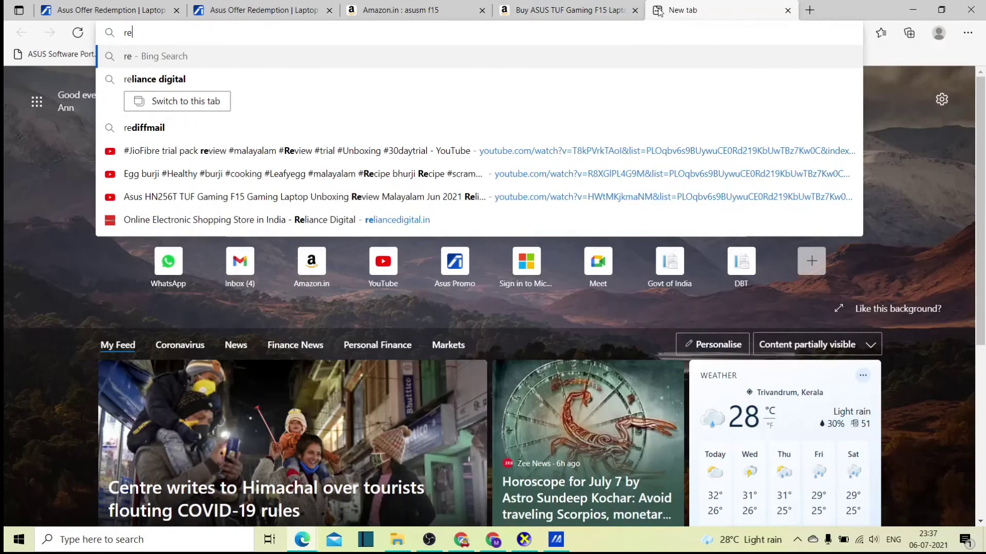
Open reliancedigital.in via a web search and search it for 'asusm f15'
left_click(353, 78)
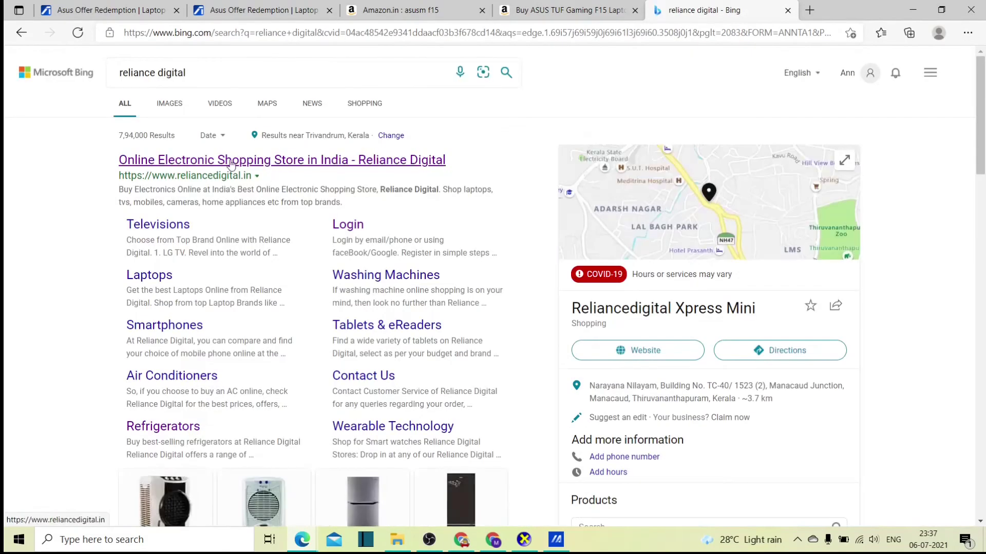
left_click(232, 165)
left_click(356, 86)
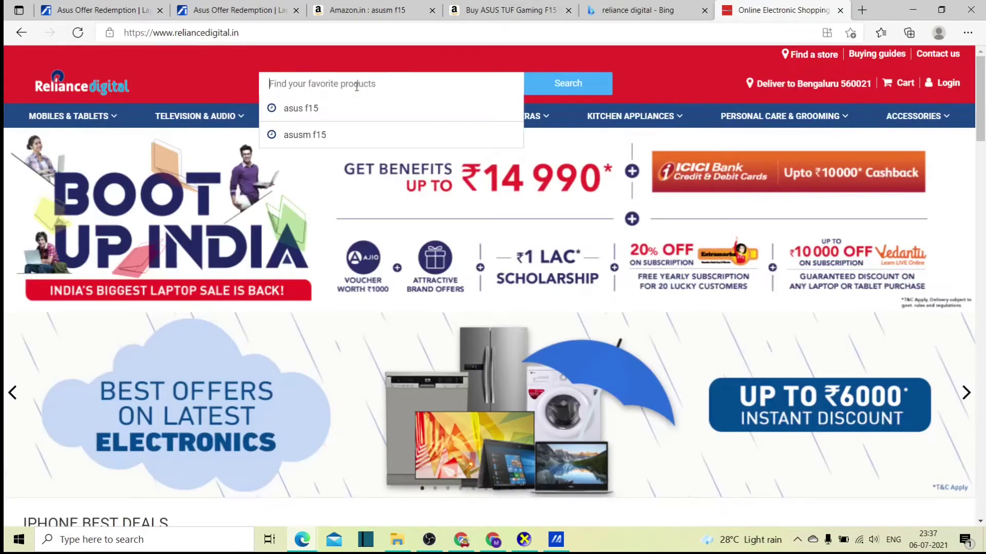
type("asusm f15")
key("Return")
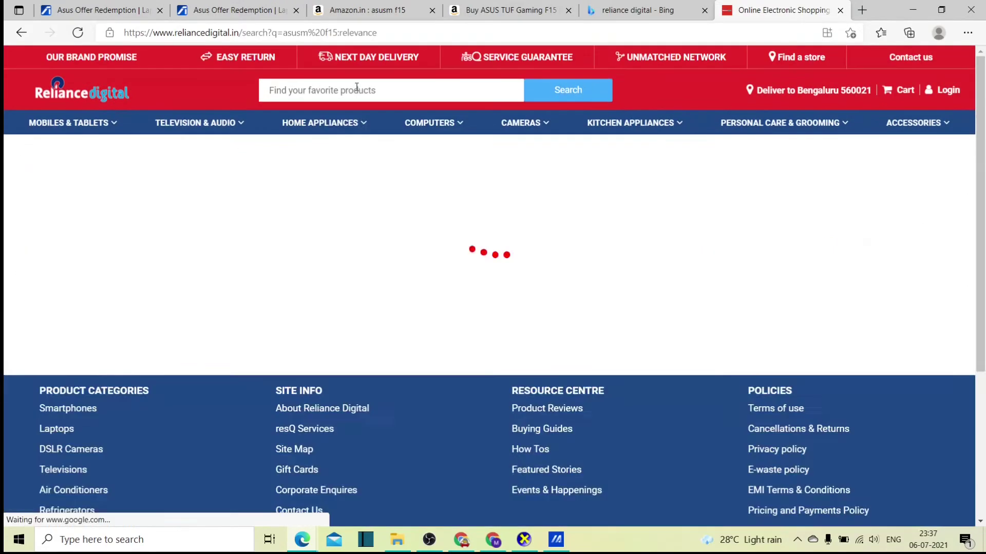
Open the Asus HN256T TUF Gaming F15 page, note its ₹68,499 price, and view ICICI cashback terms
scroll(531, 290, "down", 5)
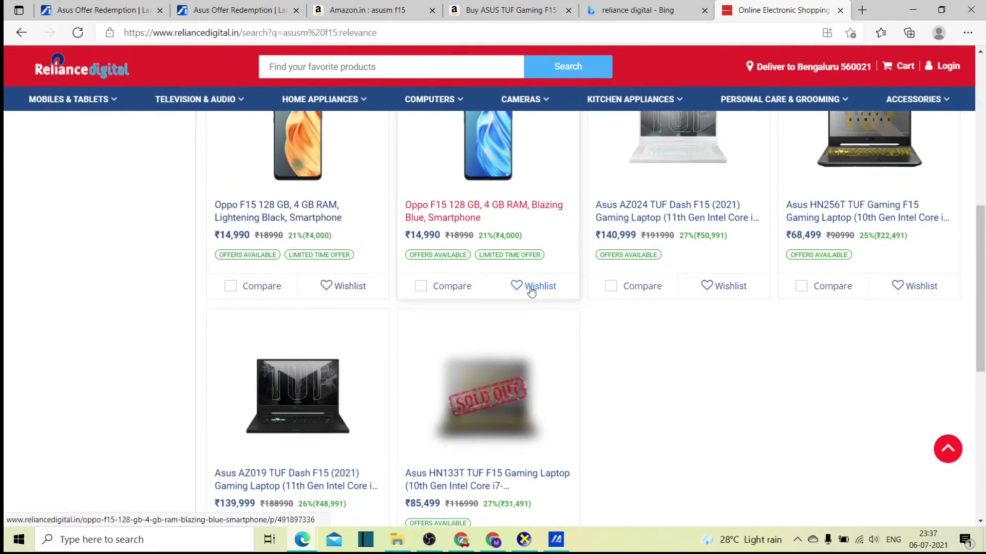
left_click(905, 206)
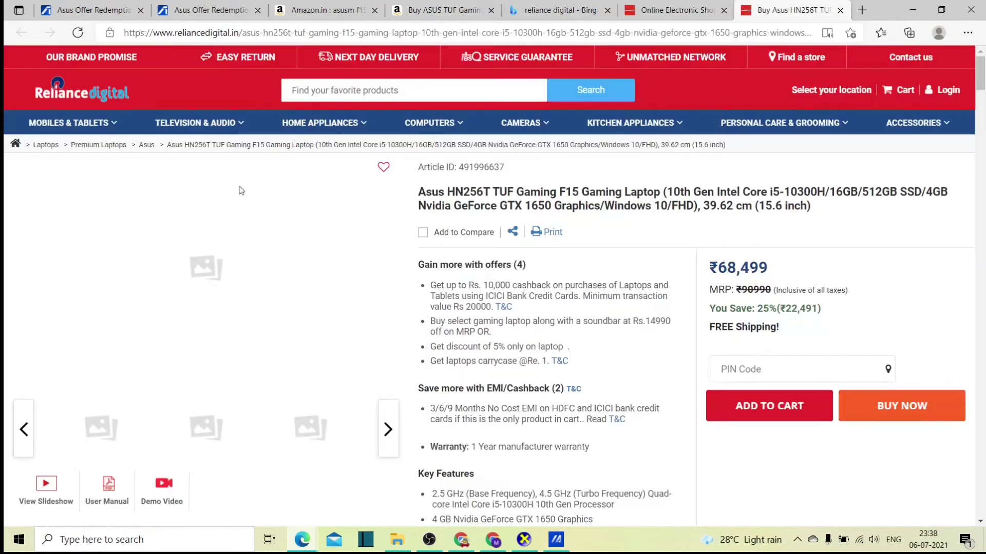
left_click_drag(447, 192, 516, 195)
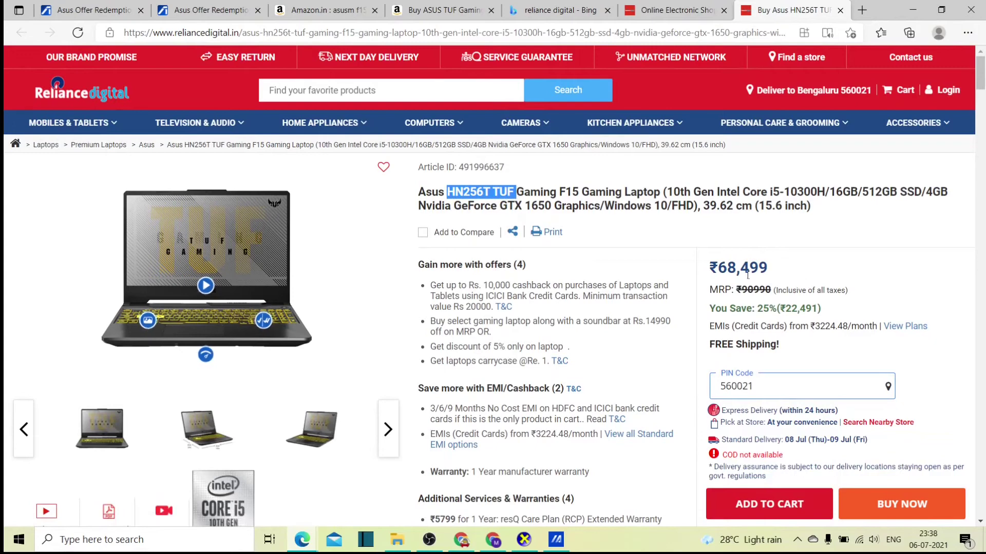
left_click_drag(718, 268, 778, 272)
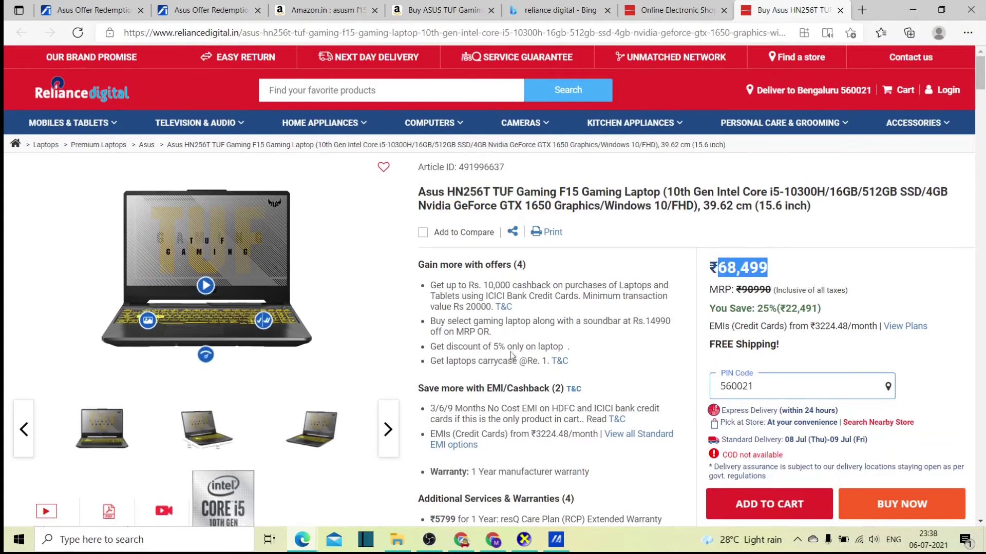
left_click(503, 307)
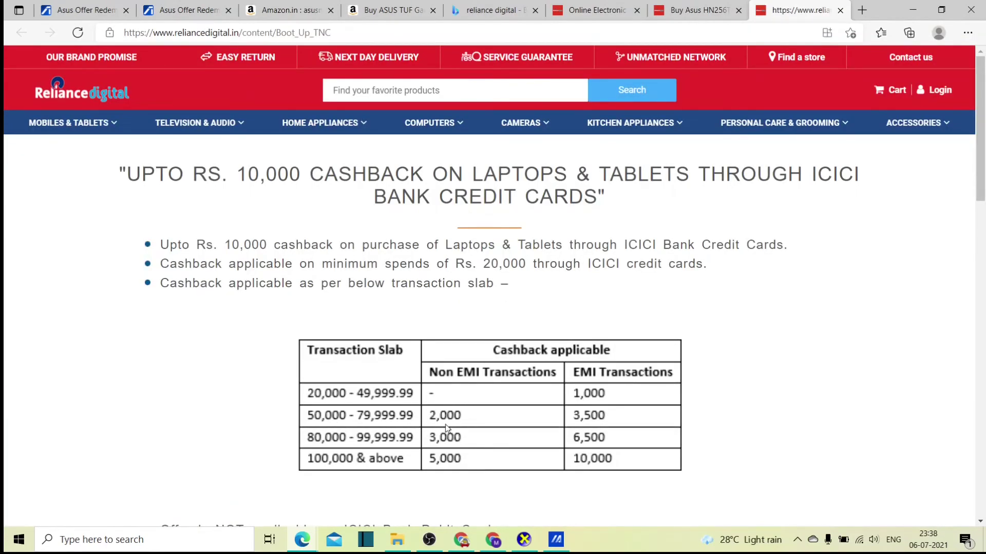
Check the i5-10300H processor on the product page, then switch back to the asuspromo.in home page
left_click(688, 11)
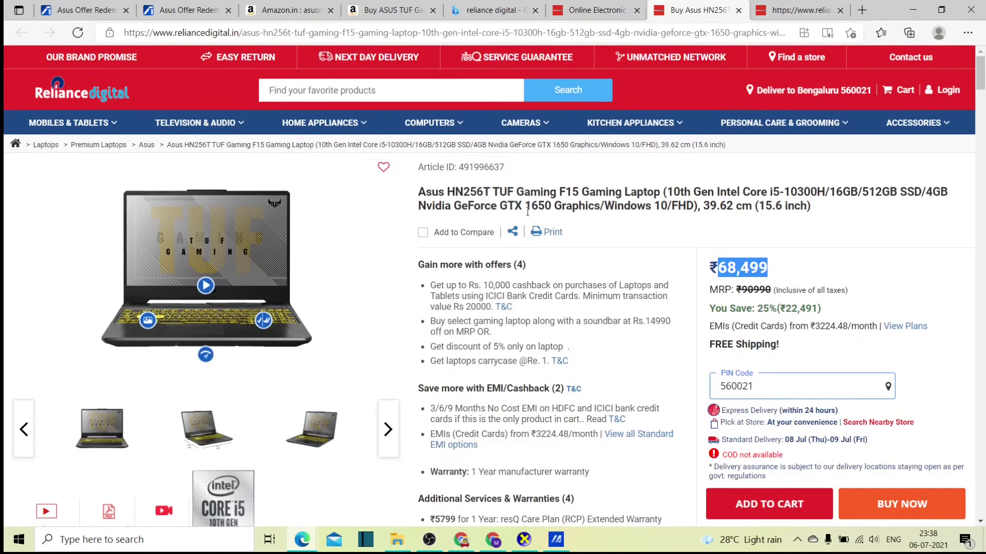
left_click_drag(683, 190, 925, 193)
left_click(855, 197)
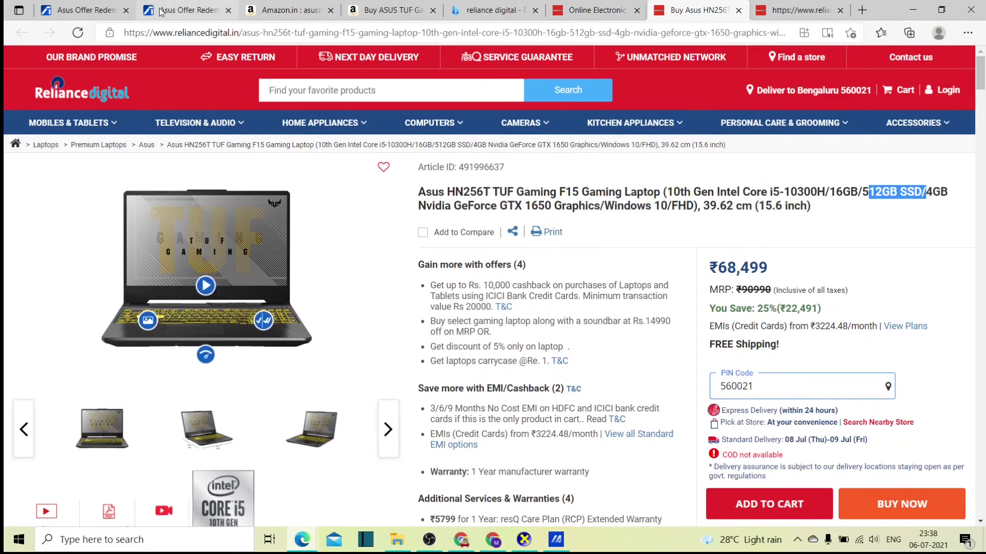
left_click(209, 6)
left_click(83, 10)
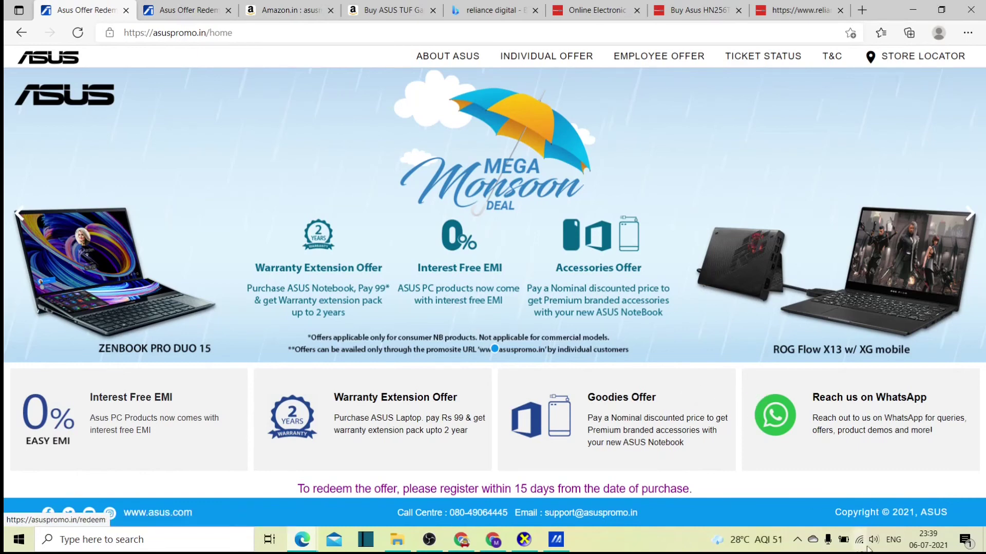
left_click(845, 543)
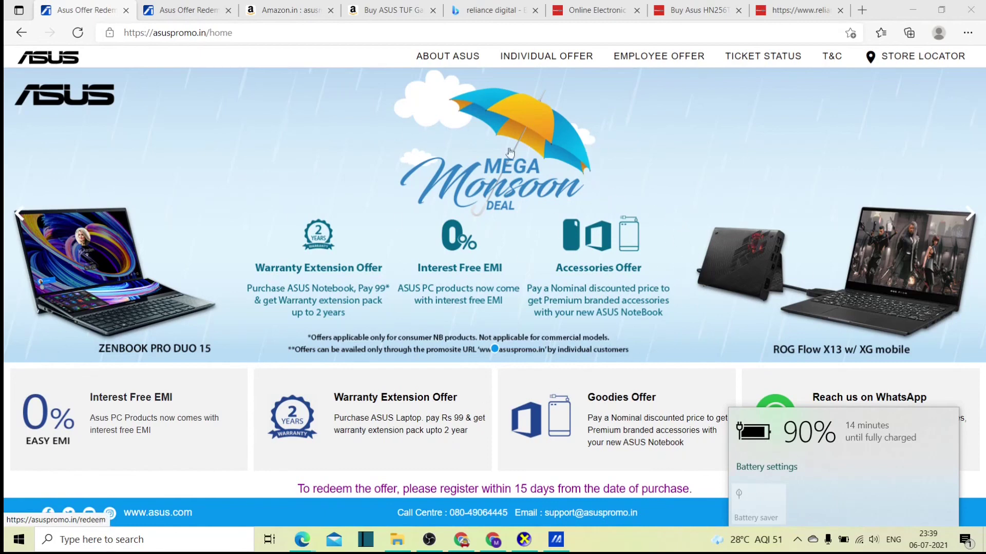
left_click(805, 172)
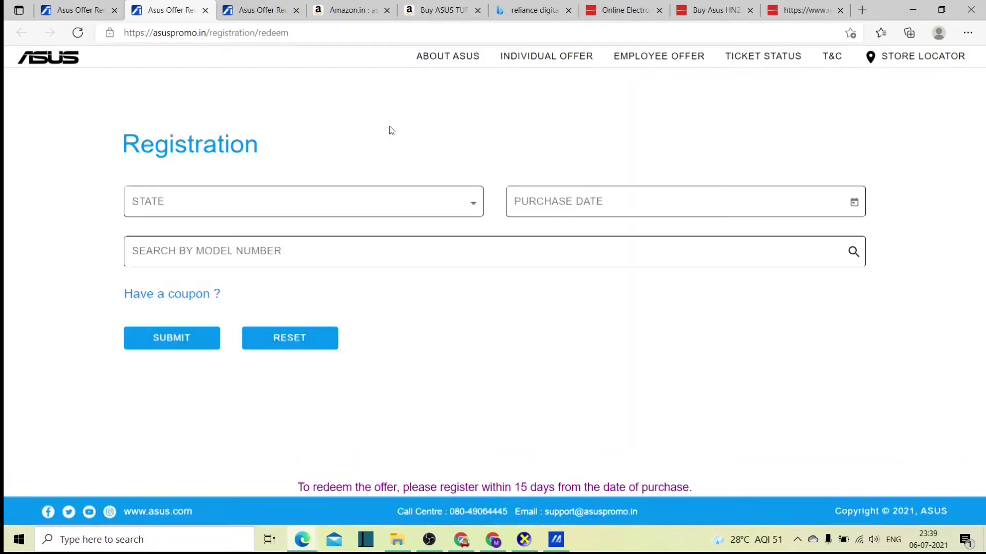
left_click(205, 10)
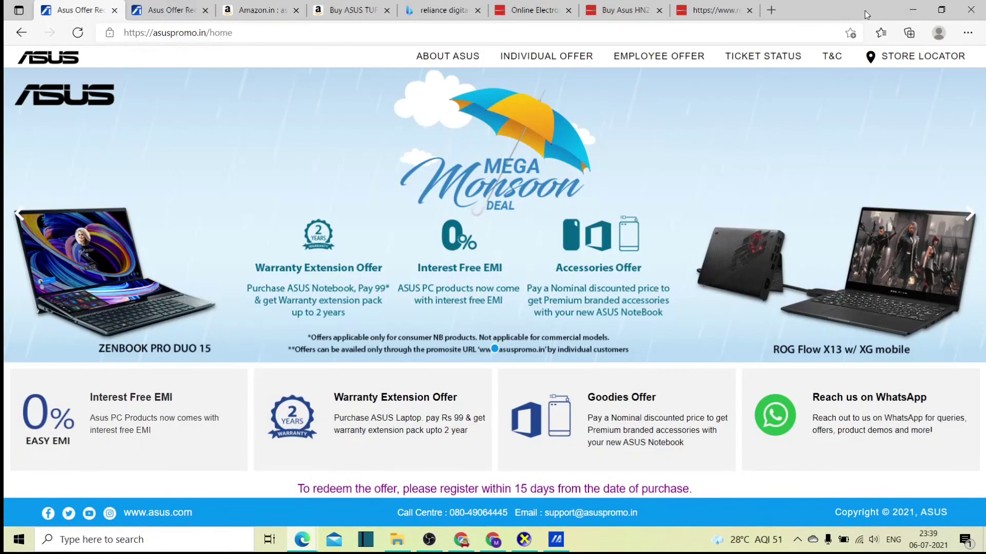
Minimise Edge to bring the MyASUS TUF Gaming F15 system info window forward
left_click(919, 7)
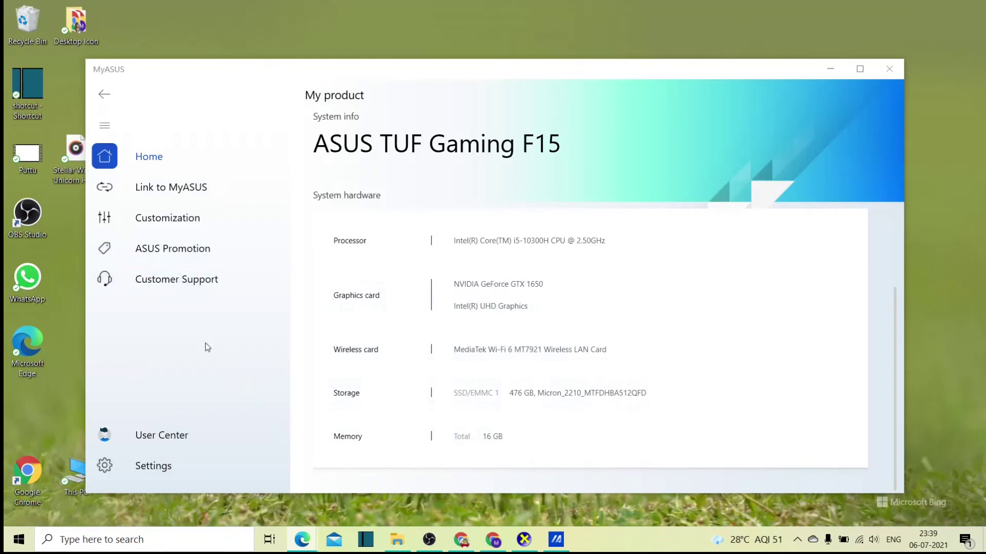